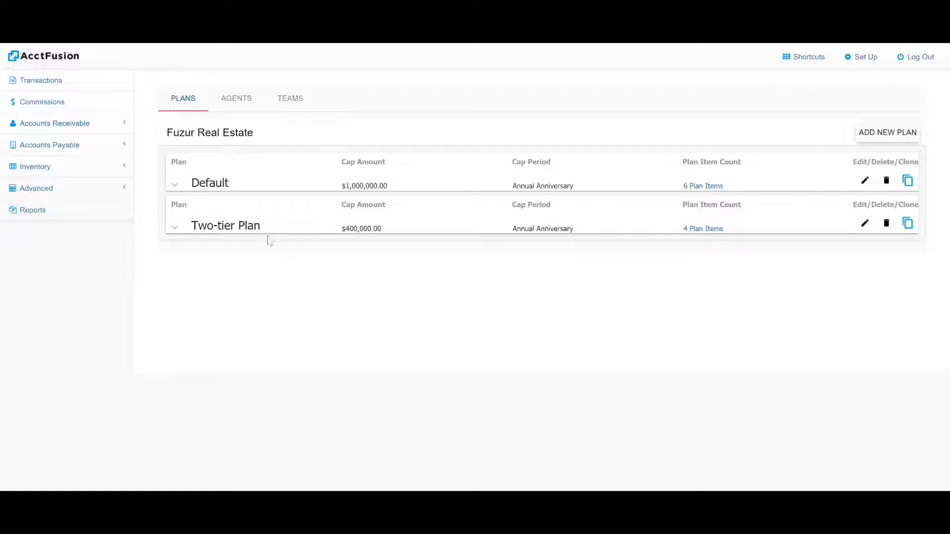
Review the plan items of the Two-tier Plan and collapse its details again
left_click(180, 230)
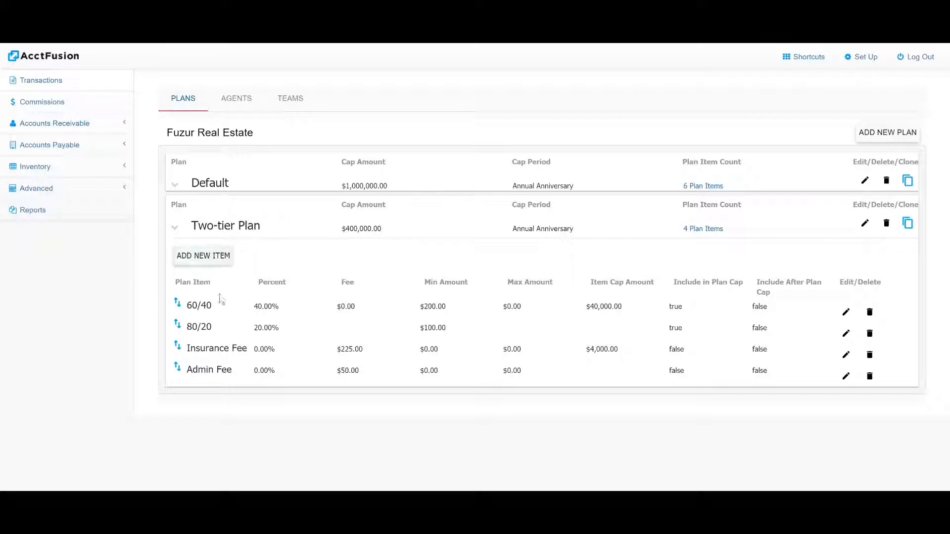
left_click(176, 229)
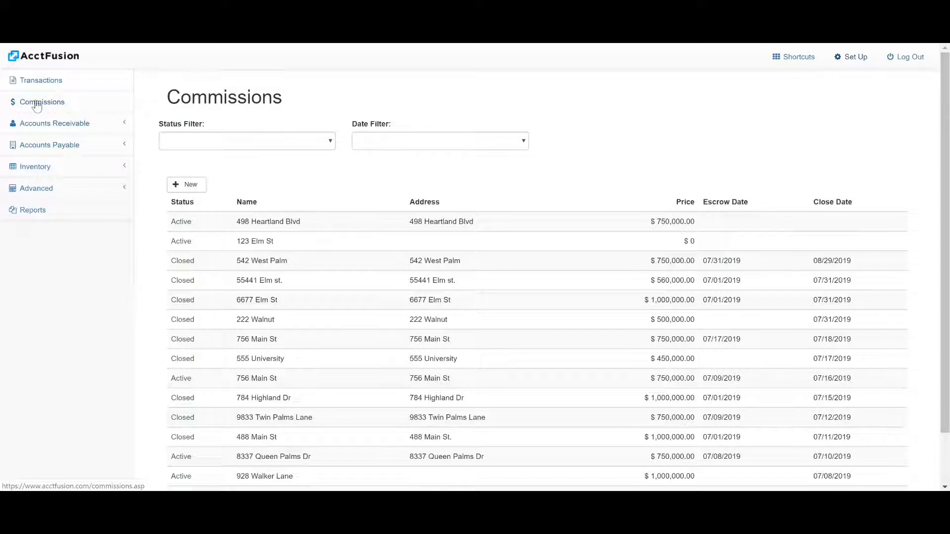
Create and save a new commission, entering the property's street address as its name
left_click(185, 185)
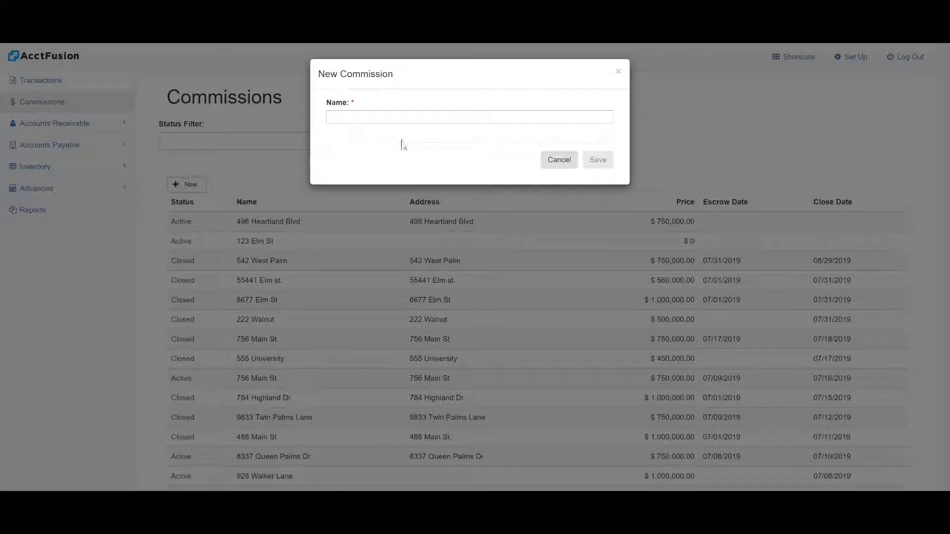
left_click(354, 118)
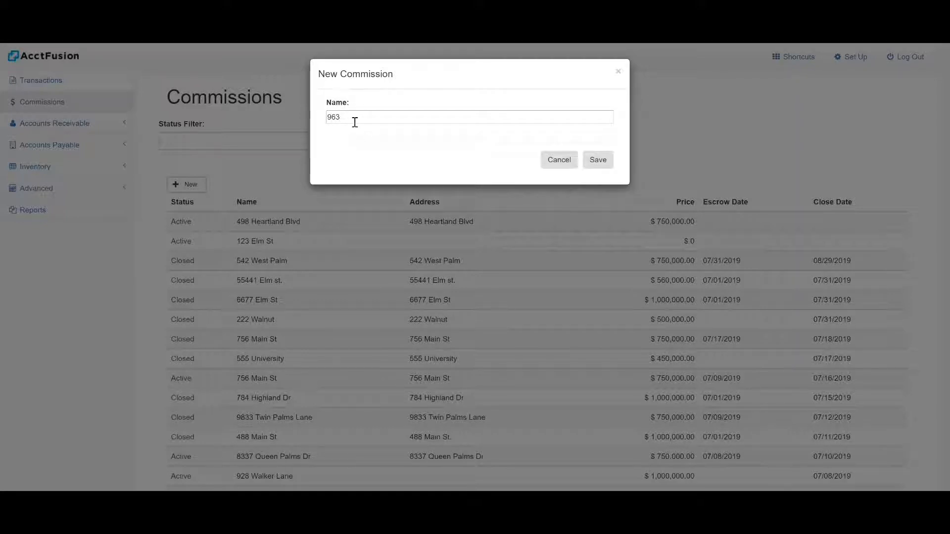
left_click(592, 161)
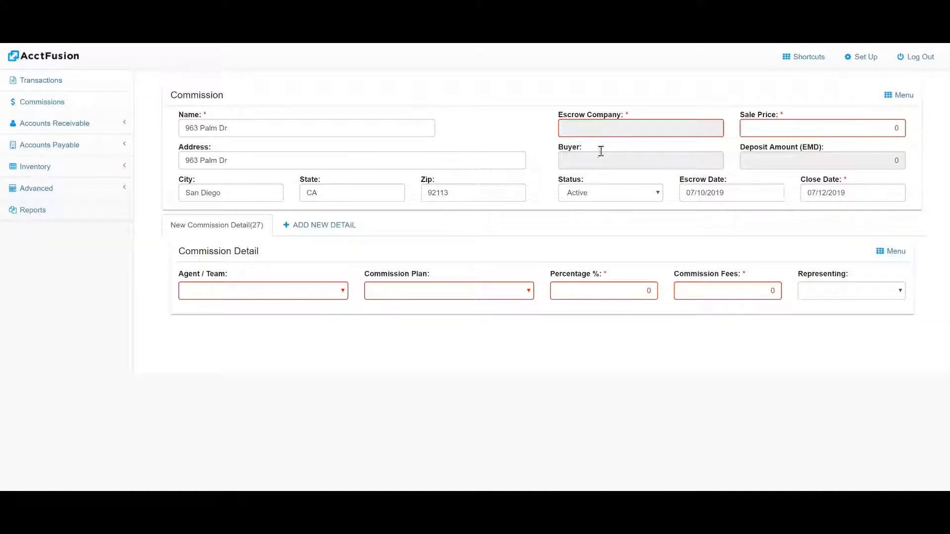
Fill in the commission's escrow company as First American Title, its sale price as 500,000, and its buyer from the customer list
left_click(563, 126)
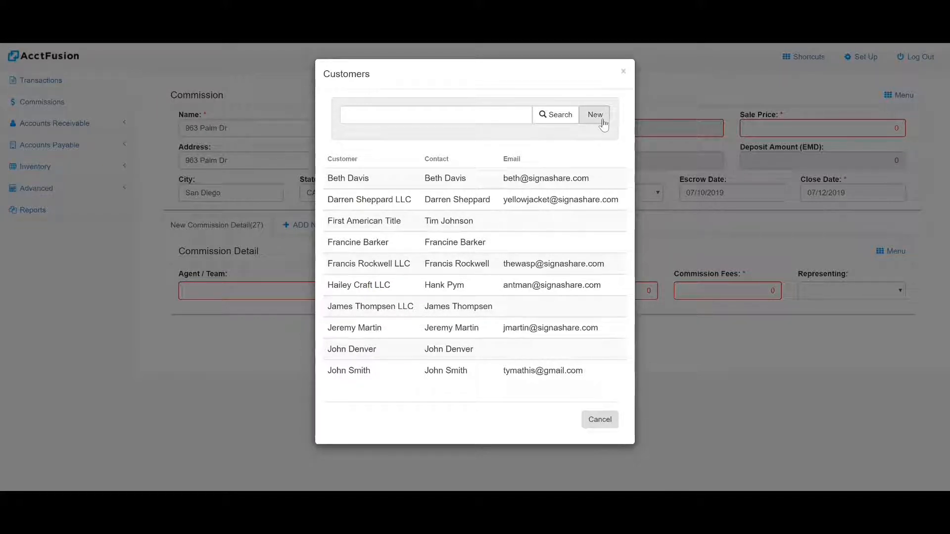
left_click(367, 226)
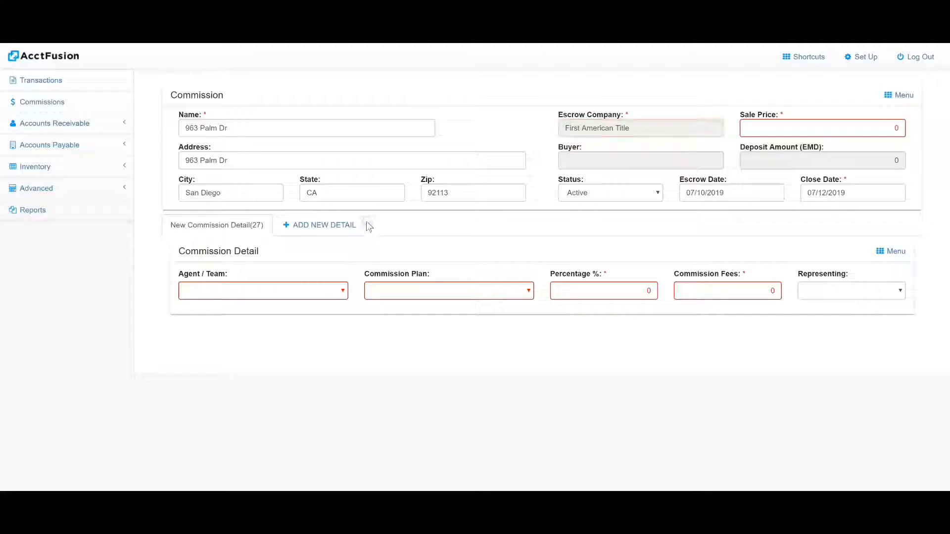
left_click(878, 124)
type("500000")
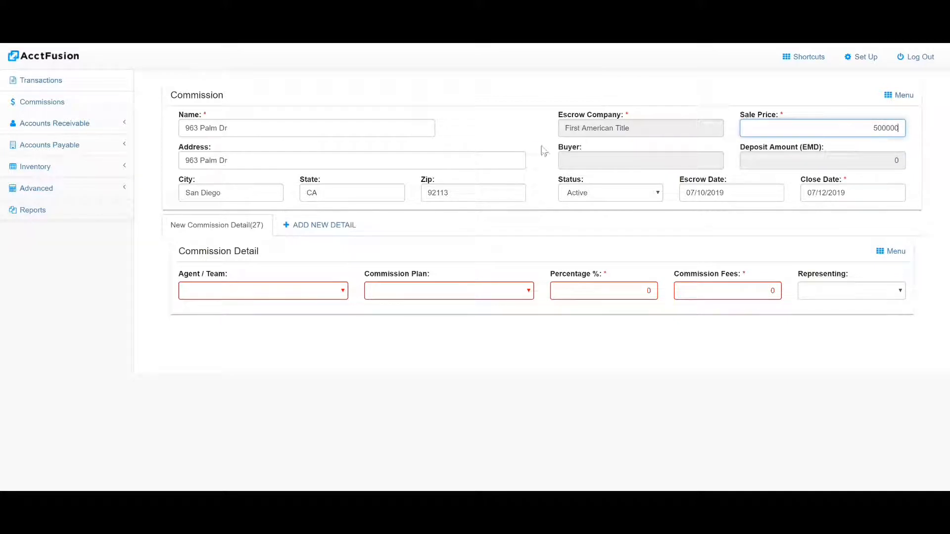
left_click(577, 158)
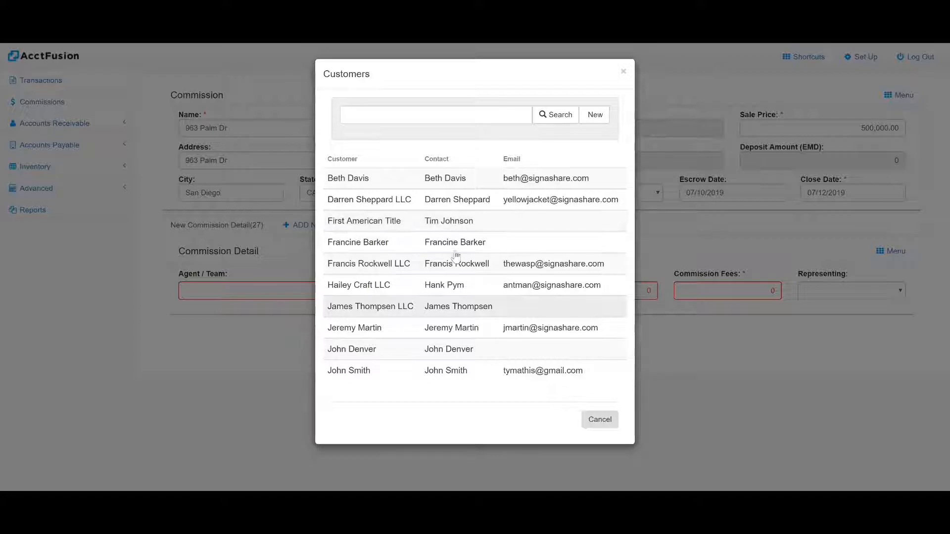
left_click(366, 329)
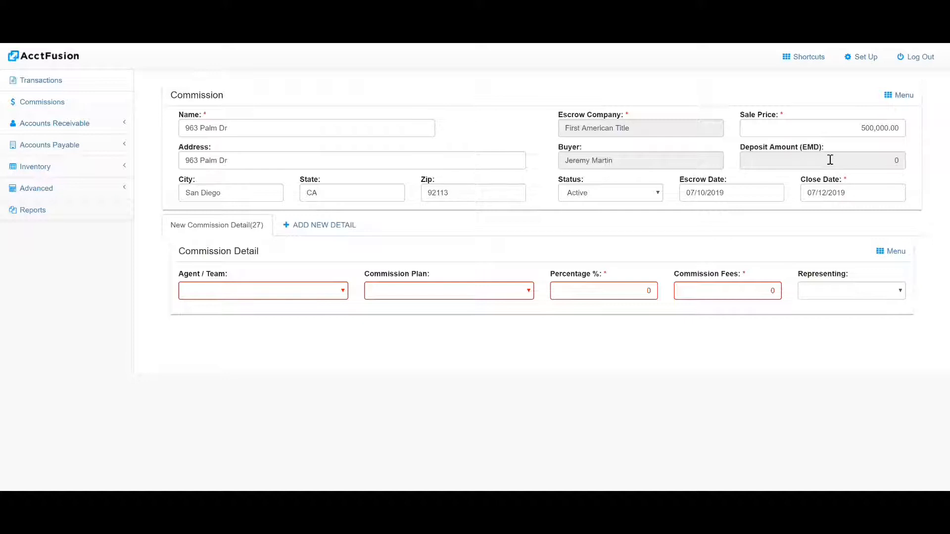
Record and save the buyer's earnest money deposit as a check payment of 1000 with reference number 10022
left_click(857, 158)
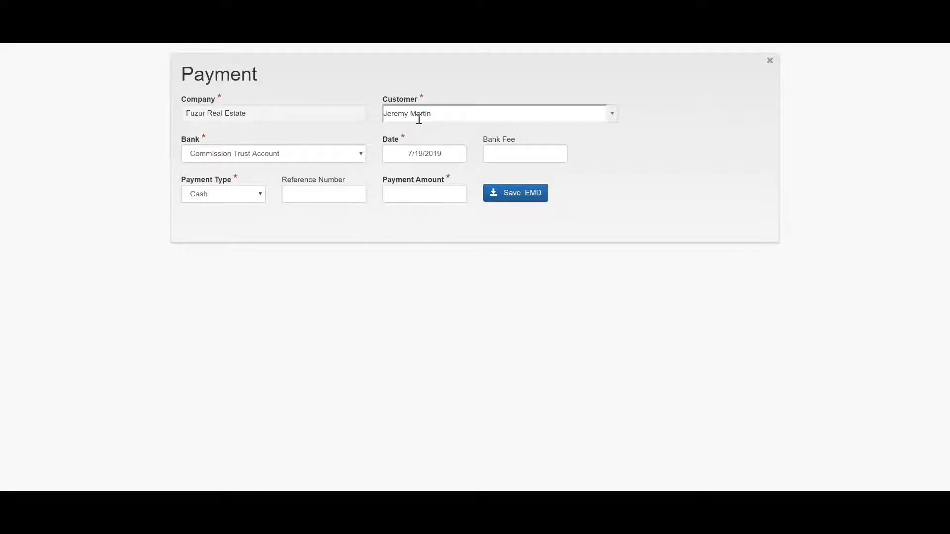
left_click(323, 197)
left_click(235, 194)
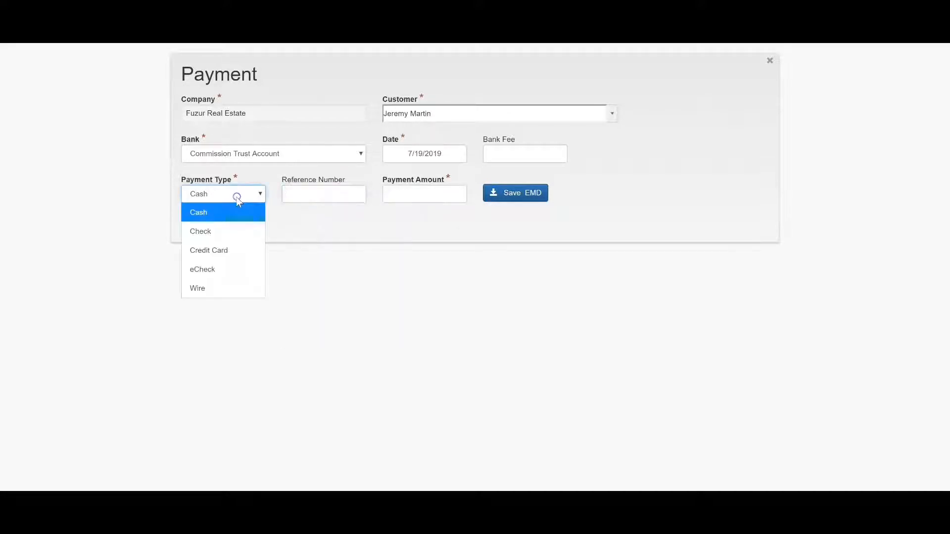
left_click(242, 228)
left_click(306, 196)
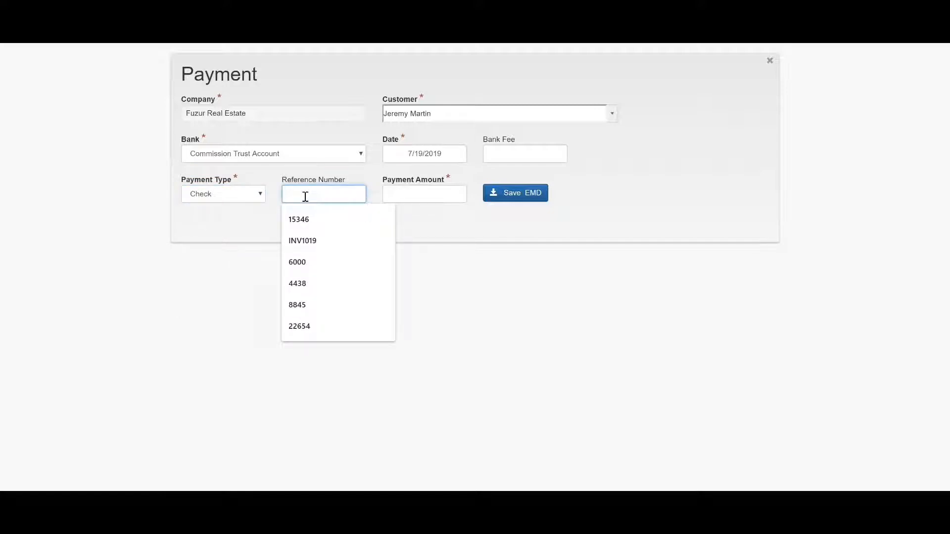
type("10022")
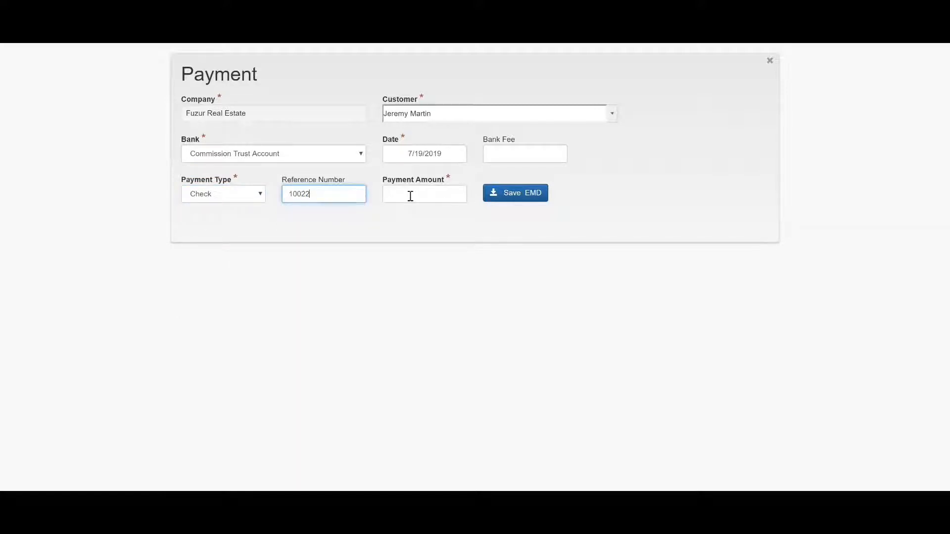
left_click(411, 196)
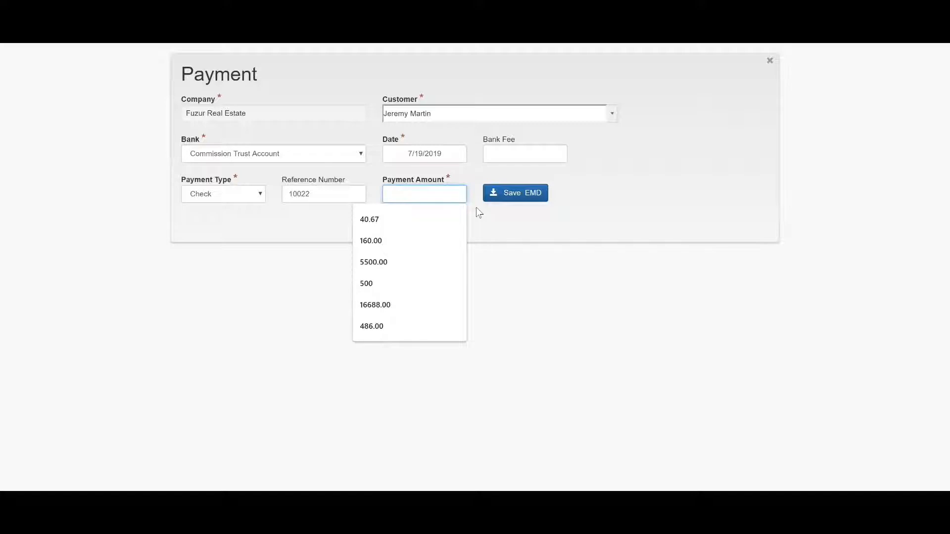
type("1000")
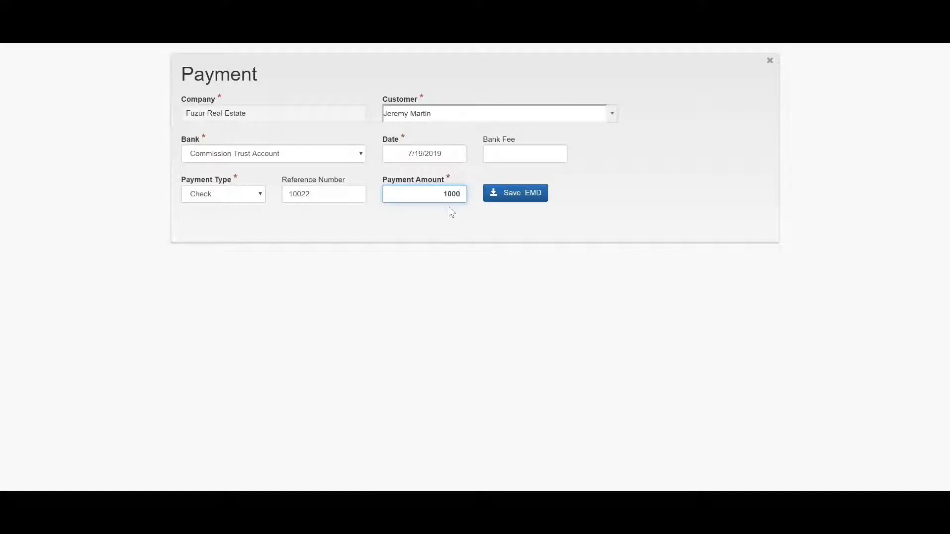
left_click(528, 197)
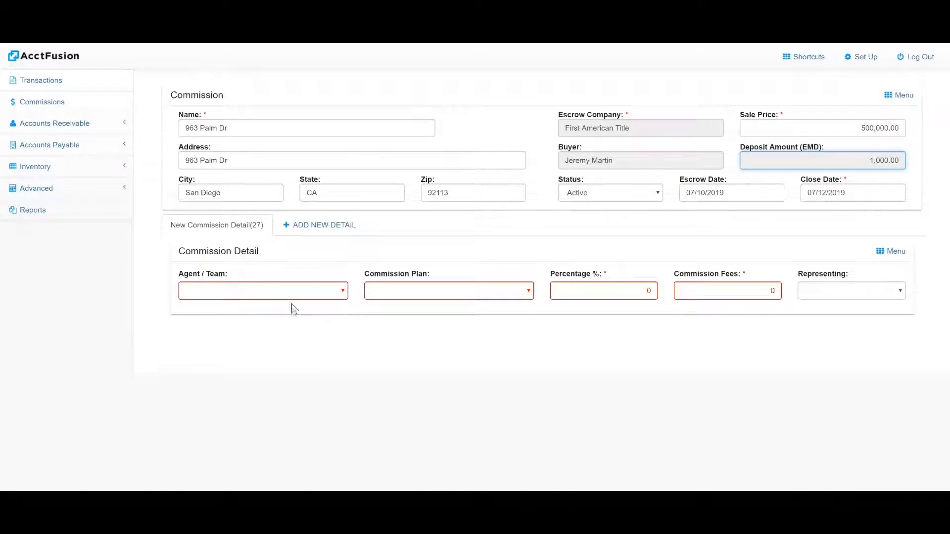
Assign the listing agent to the commission detail, keeping the Two-tier Plan as the commission plan
left_click(283, 291)
left_click(256, 218)
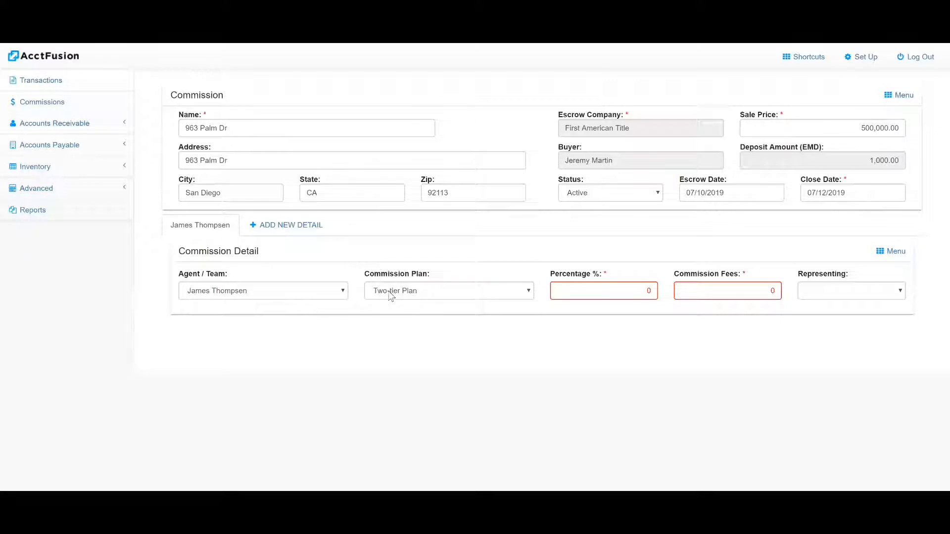
left_click(494, 291)
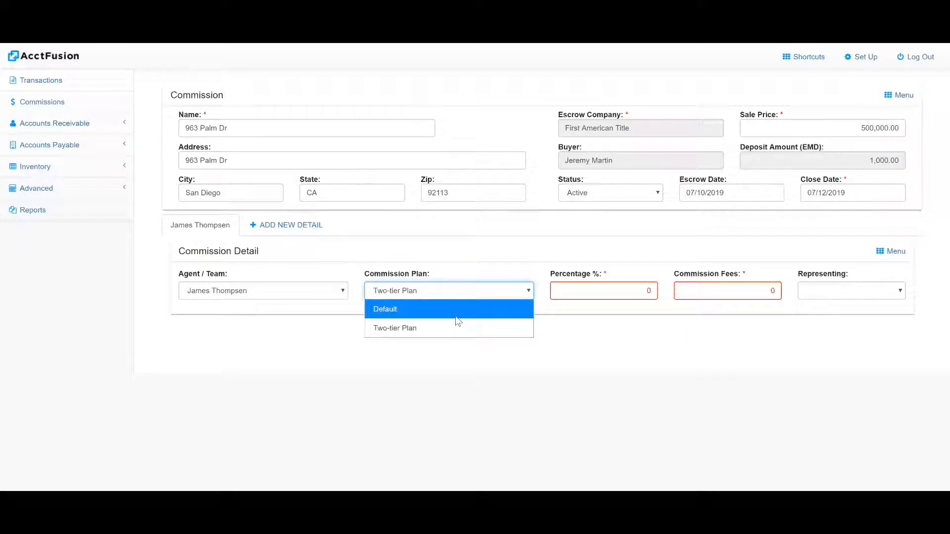
left_click(480, 272)
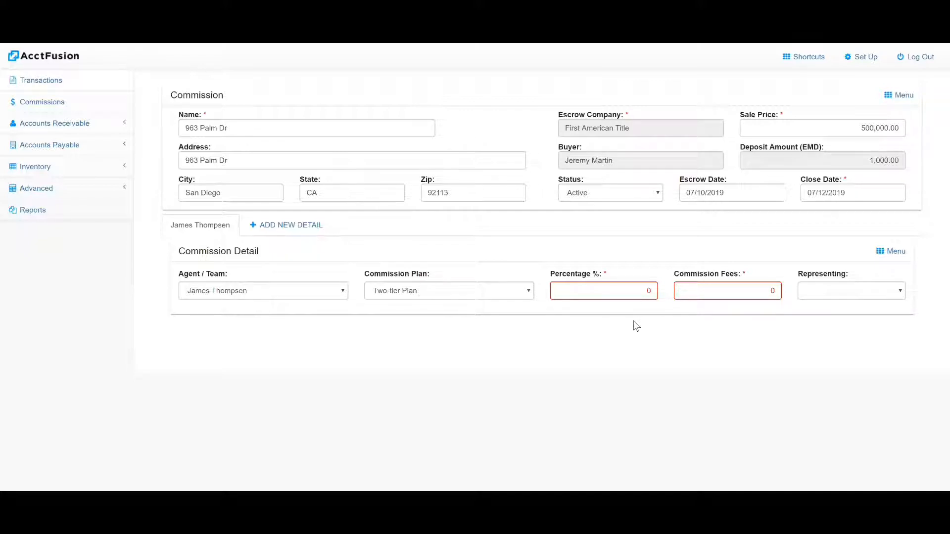
Set the commission detail's percentage to 3 and its representing side to Listing
left_click(637, 292)
type("3")
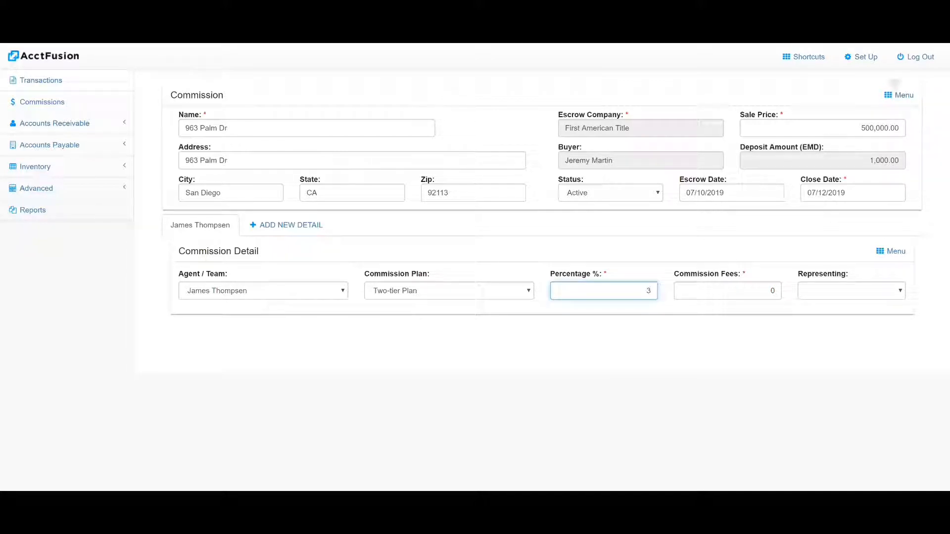
left_click(840, 287)
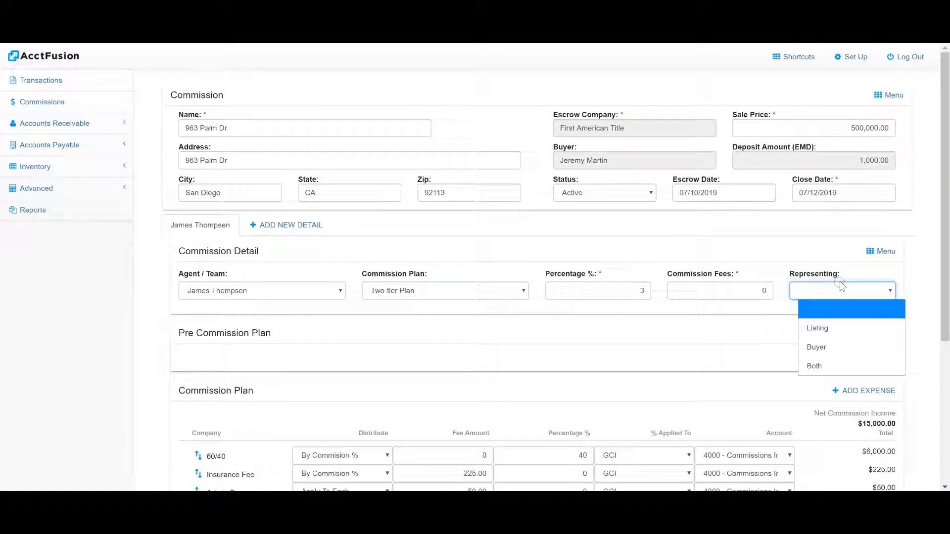
left_click(830, 328)
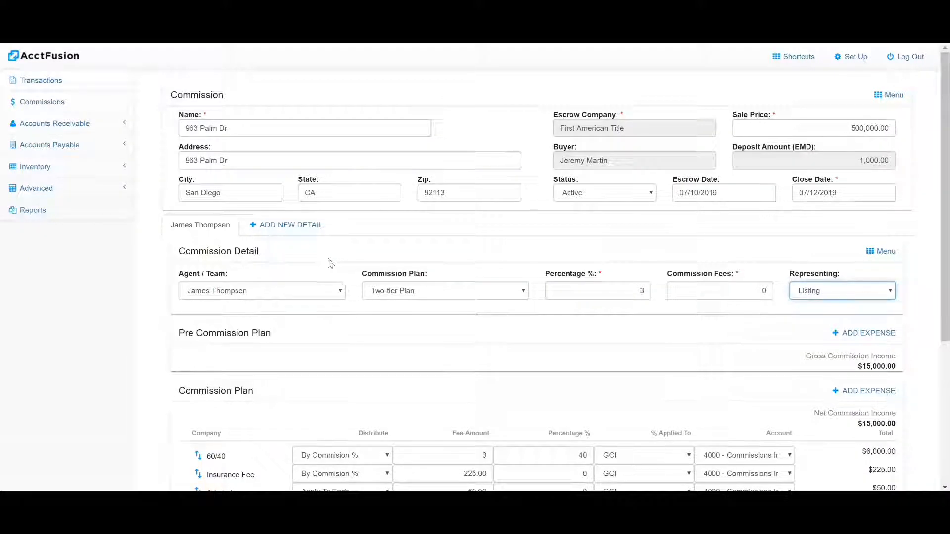
Add a second agent to the Agent Commission Split with a percentage of 10 and a fee amount of 50
scroll(318, 252, "down", 2)
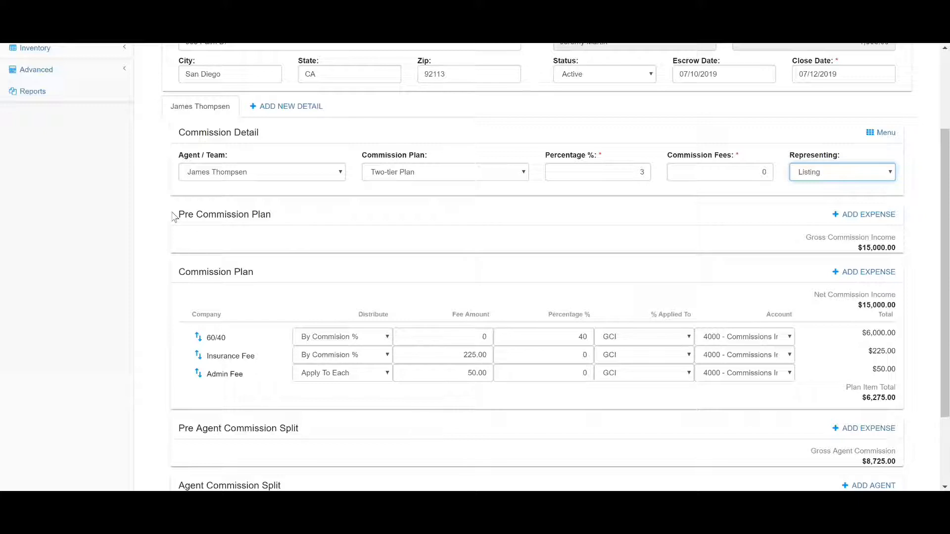
scroll(174, 216, "down", 1)
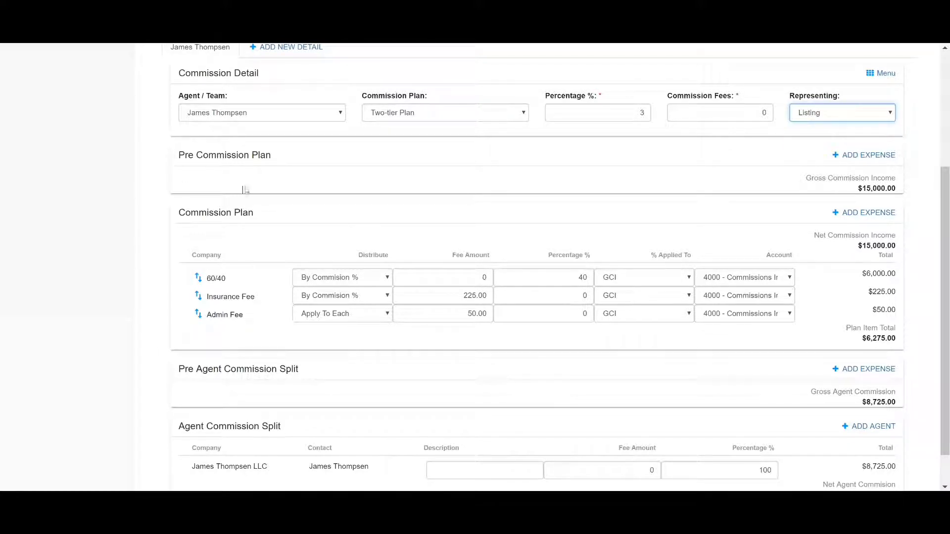
scroll(255, 182, "down", 1)
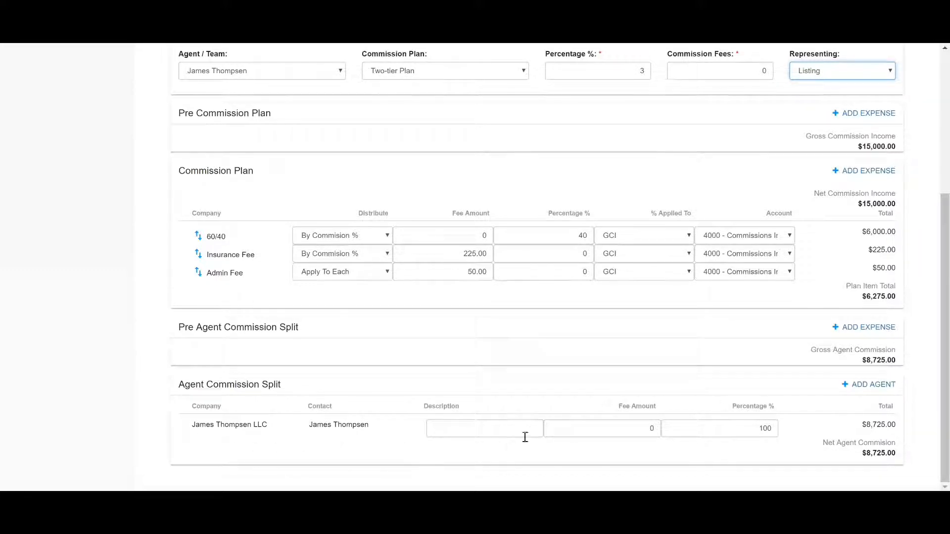
scroll(785, 431, "up", 1)
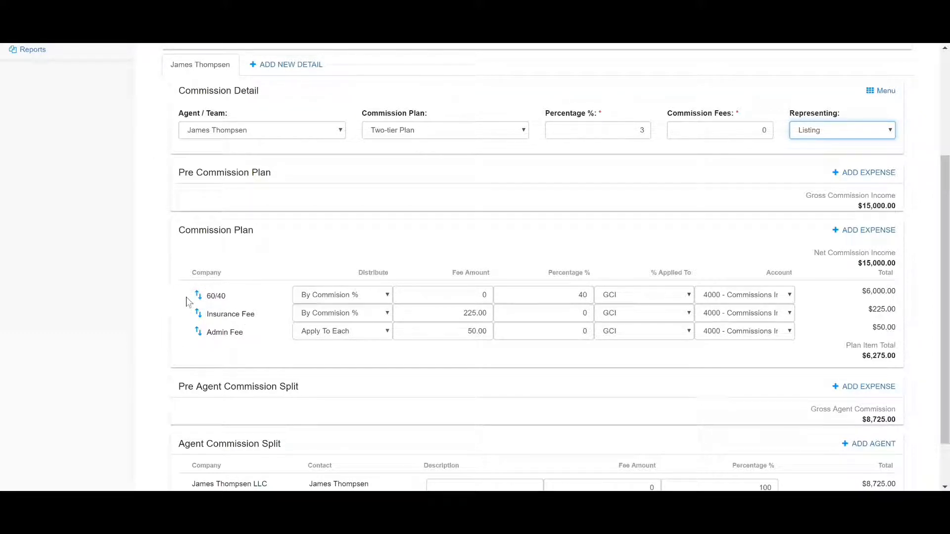
scroll(254, 304, "down", 1)
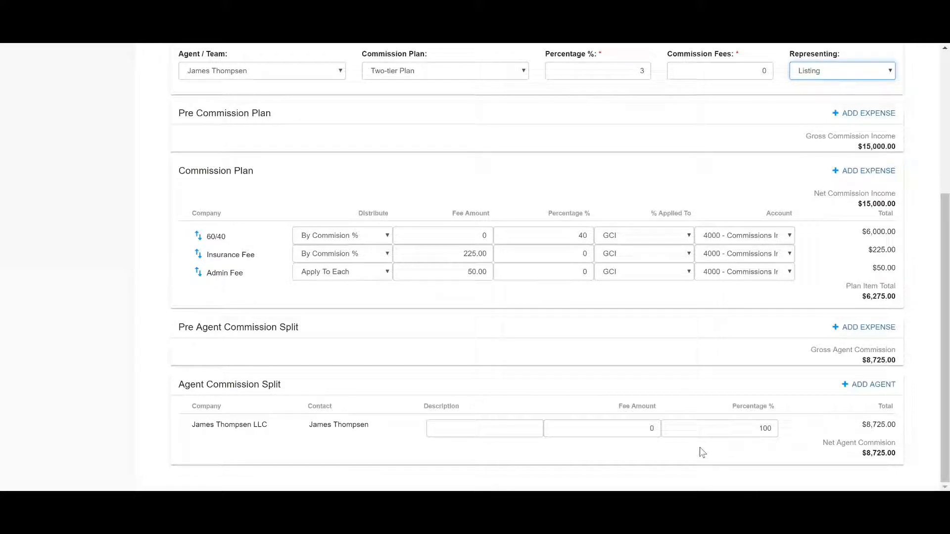
left_click(877, 383)
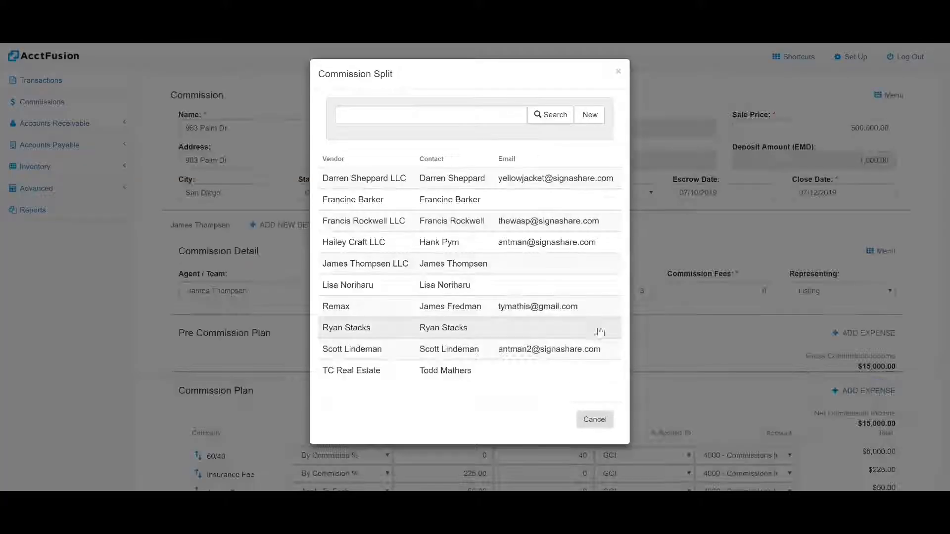
left_click(381, 287)
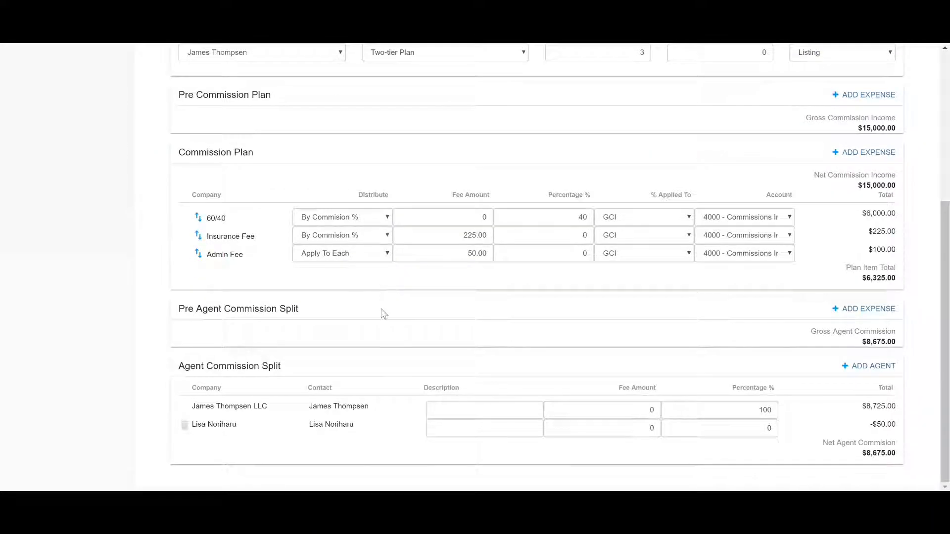
left_click(767, 429)
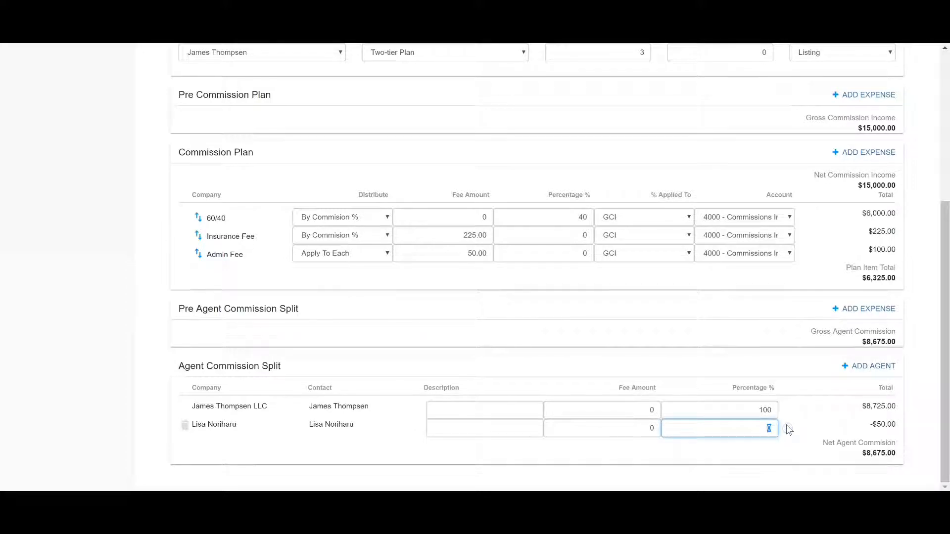
type("10")
left_click(649, 428)
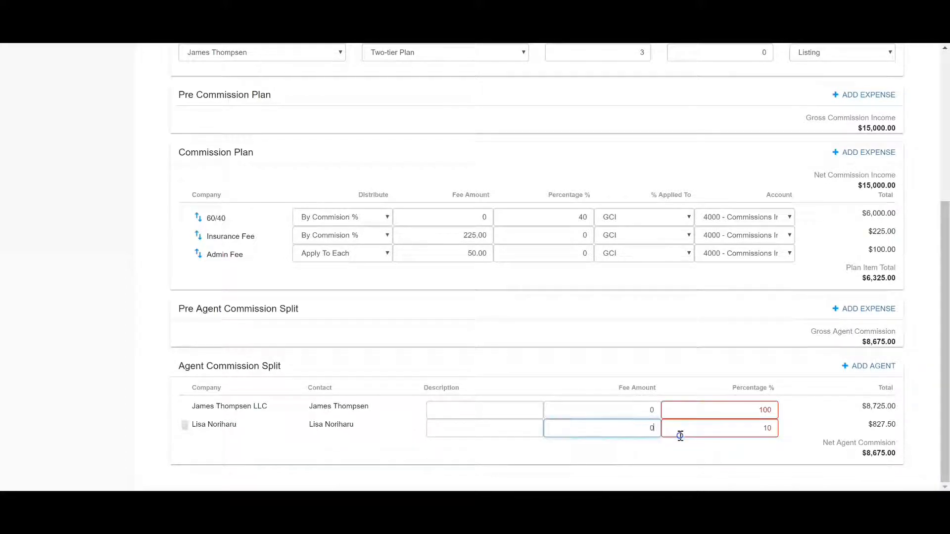
type("50")
left_click(750, 460)
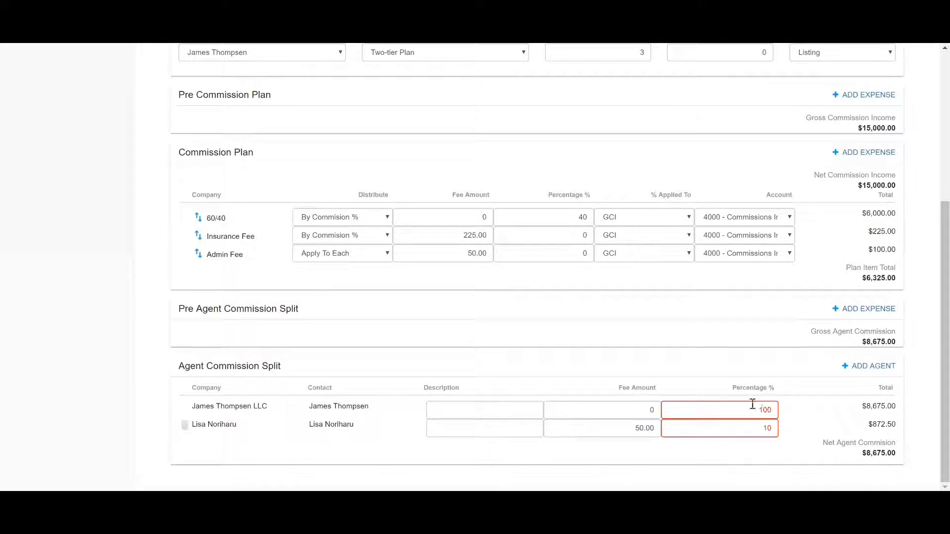
Set the primary agent's percentage in the Agent Commission Split to 90
double_click(748, 411)
type("90")
left_click(794, 403)
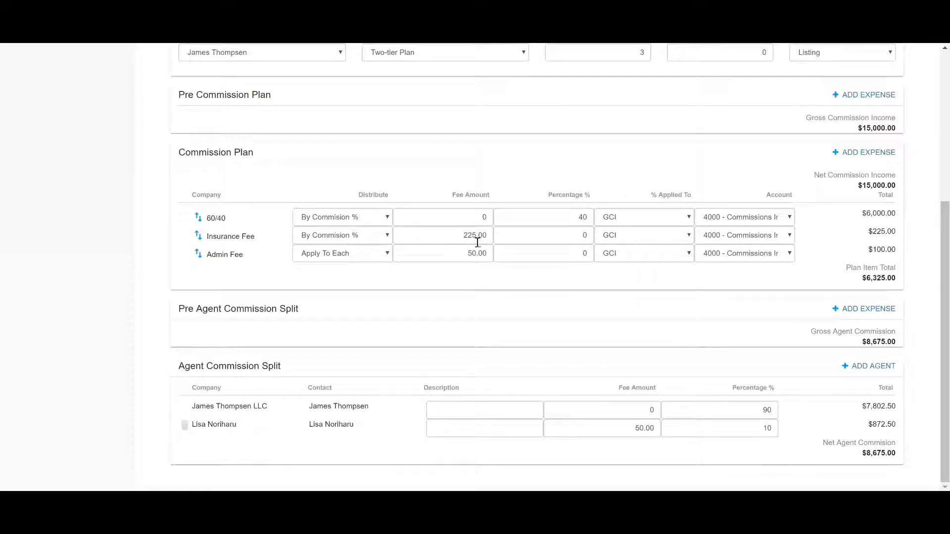
scroll(499, 251, "up", 4)
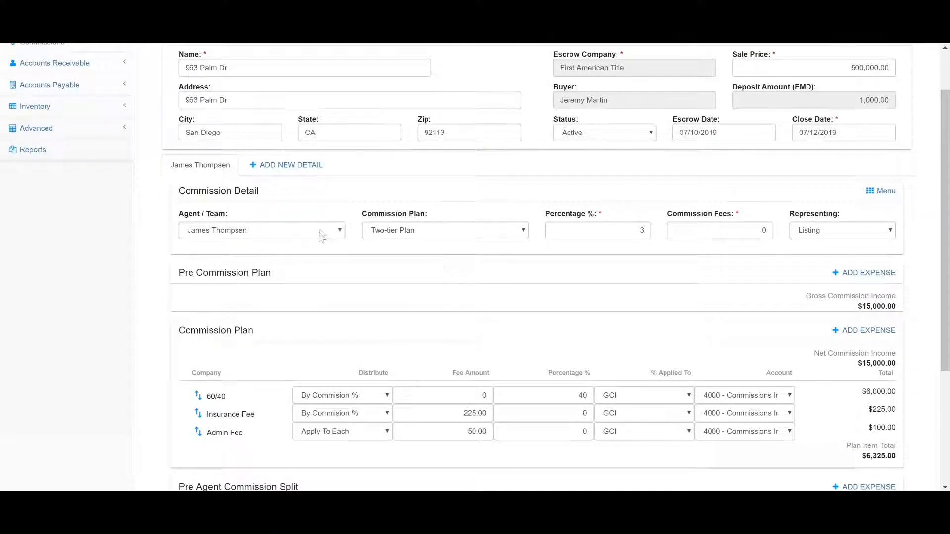
Open a blank new commission detail, and return to the existing listing agent's detail without filling it in
left_click(274, 166)
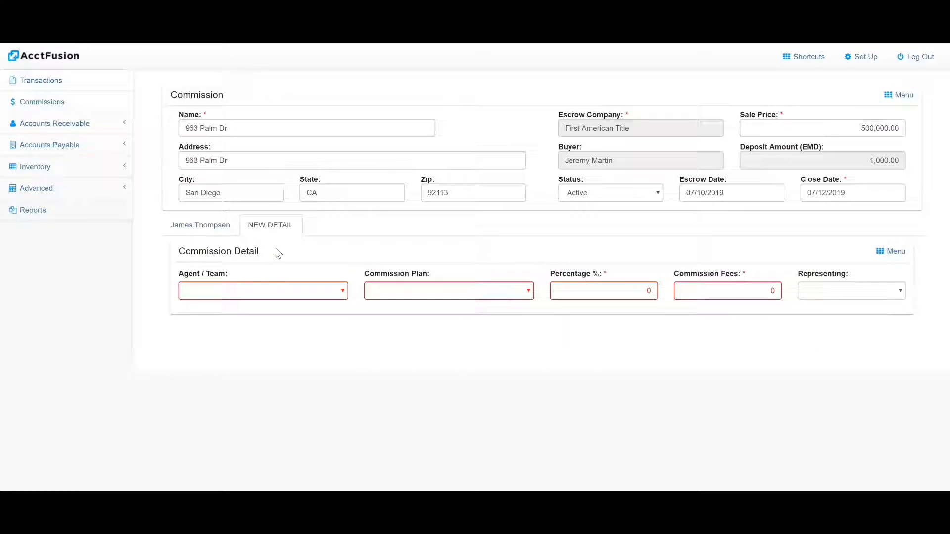
left_click(204, 225)
Add an expense to the Pre Commission Plan with Remax as the vendor
scroll(217, 207, "down", 5)
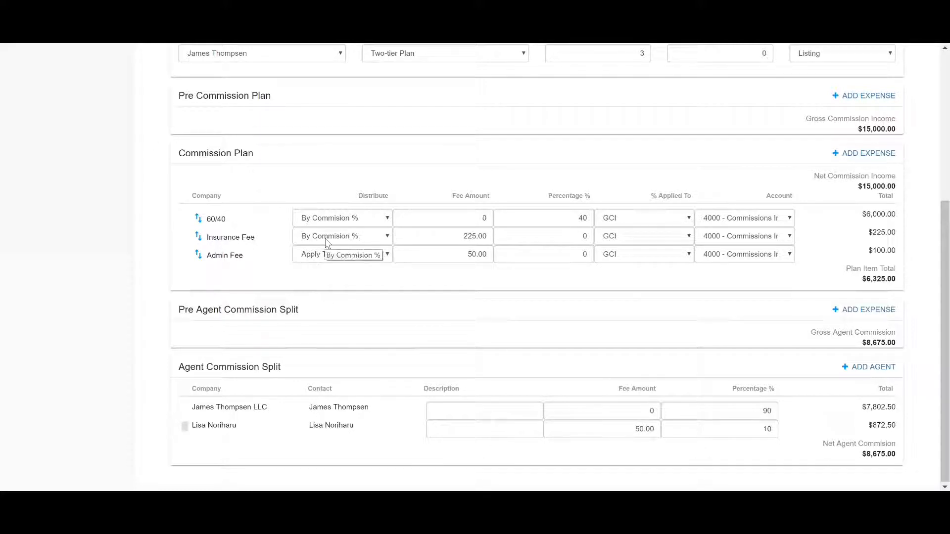
left_click(866, 96)
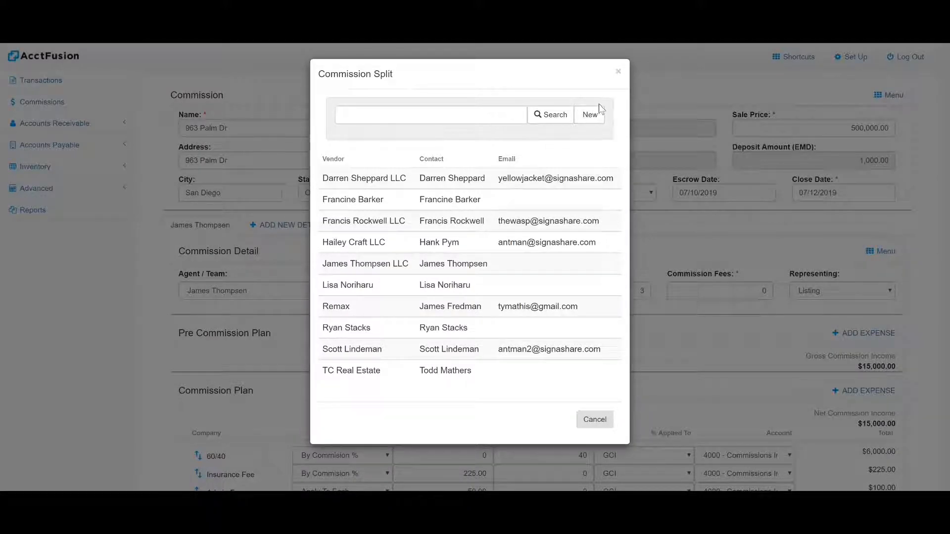
left_click(338, 312)
scroll(346, 305, "down", 1)
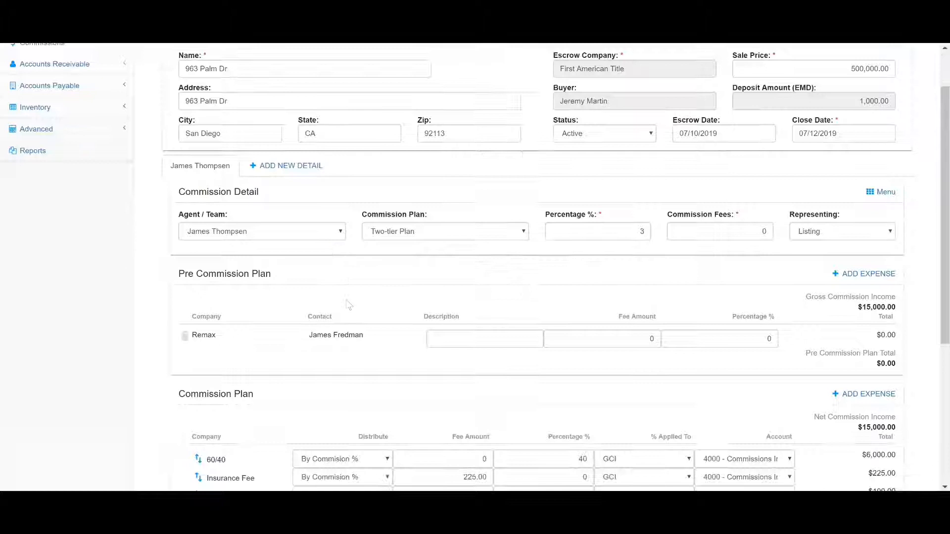
Describe the Remax expense as "listing referral" and set its fee amount to 300
left_click(516, 338)
type("listing referral")
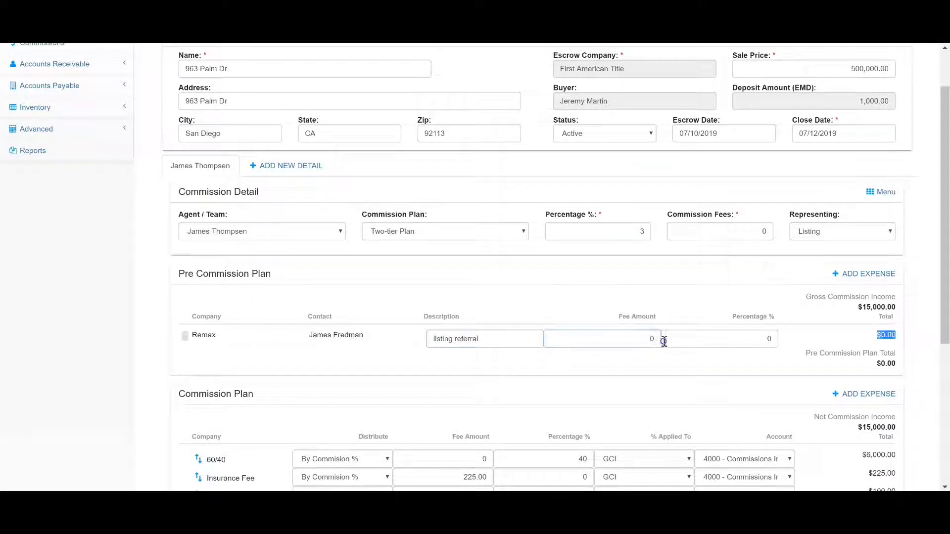
left_click(657, 339)
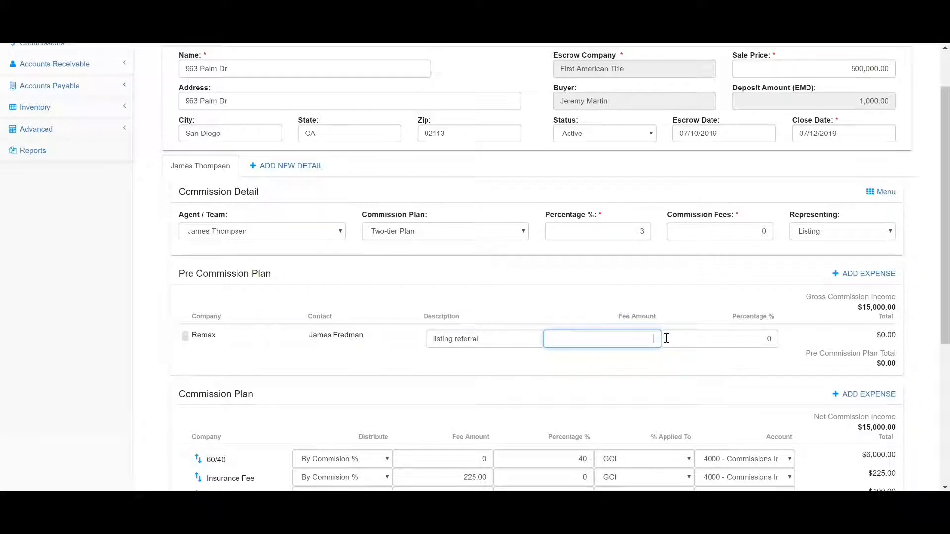
type("300")
left_click(637, 370)
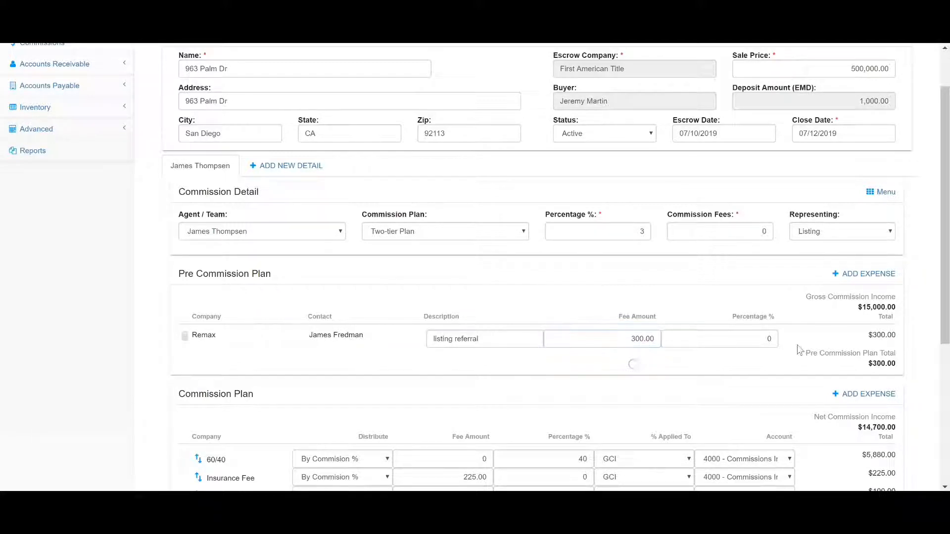
Add an expense to the Pre Agent Commission Split with TC Real Estate as the vendor
scroll(633, 363, "down", 1)
scroll(873, 307, "down", 1)
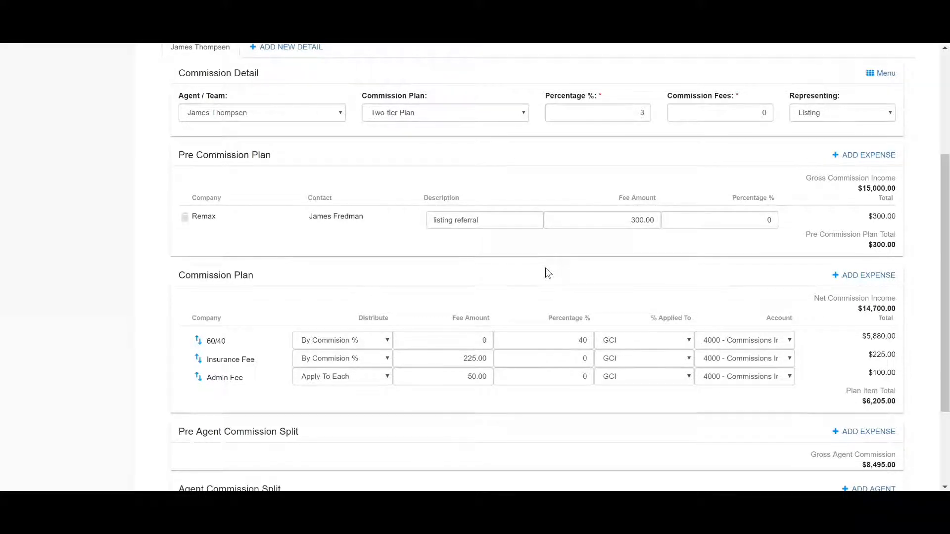
scroll(547, 271, "down", 2)
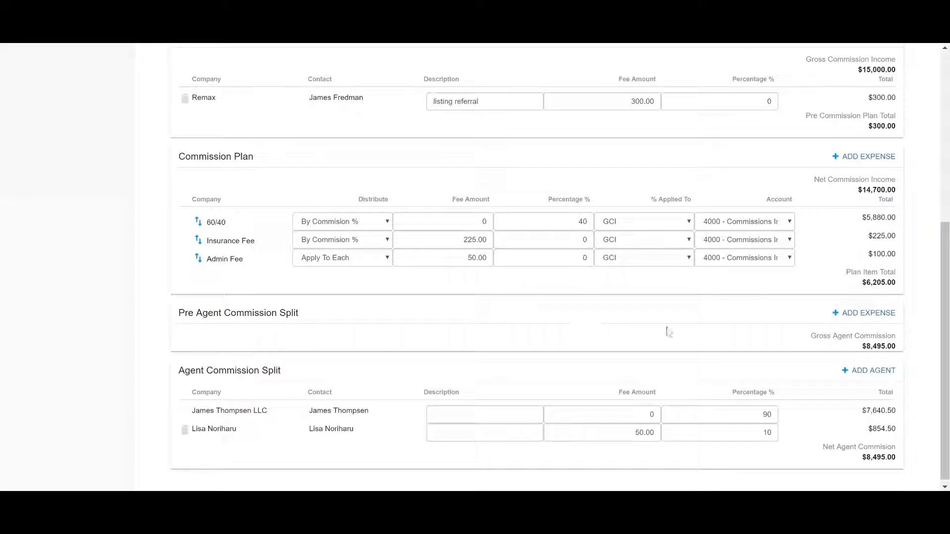
left_click(864, 312)
left_click(366, 375)
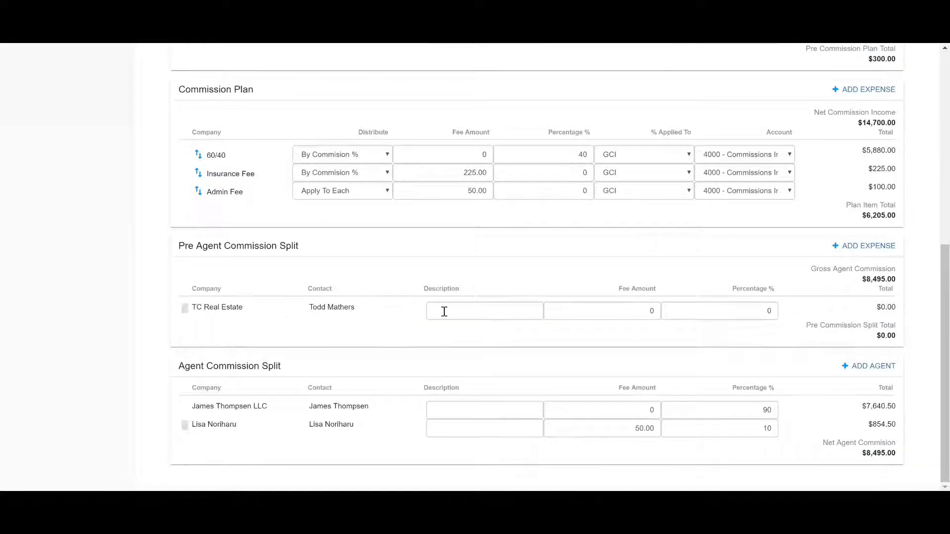
Describe the TC Real Estate expense as "TC fee" and set its fee amount to 250
left_click(516, 310)
type("TC fee")
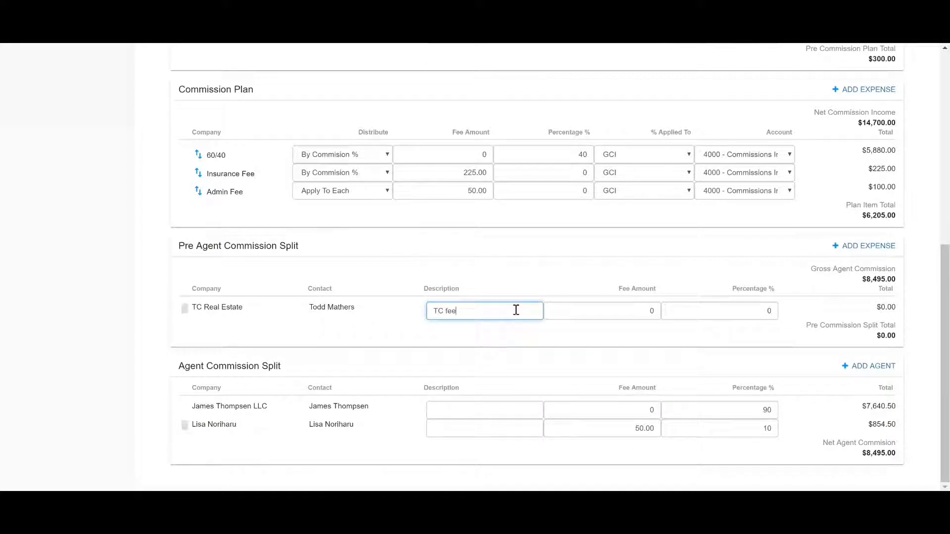
left_click(652, 310)
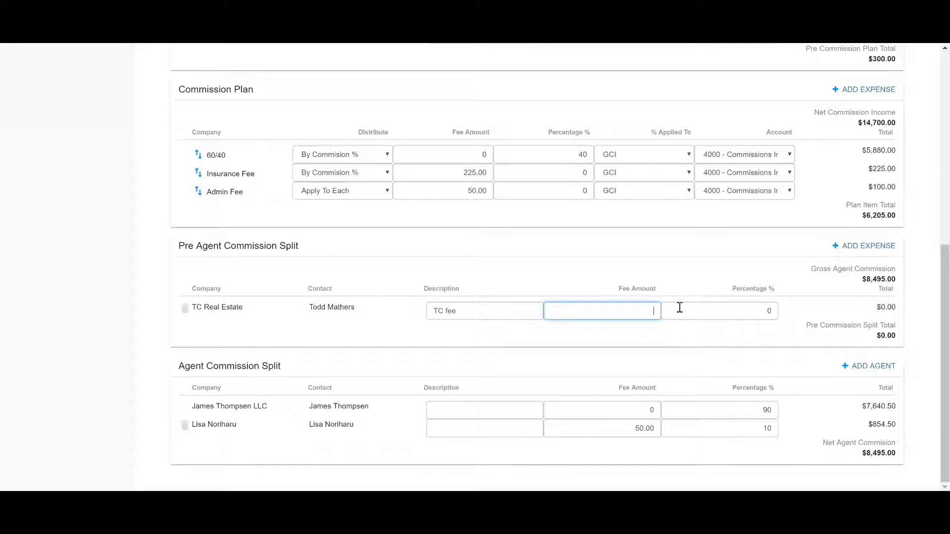
type("250")
left_click(603, 253)
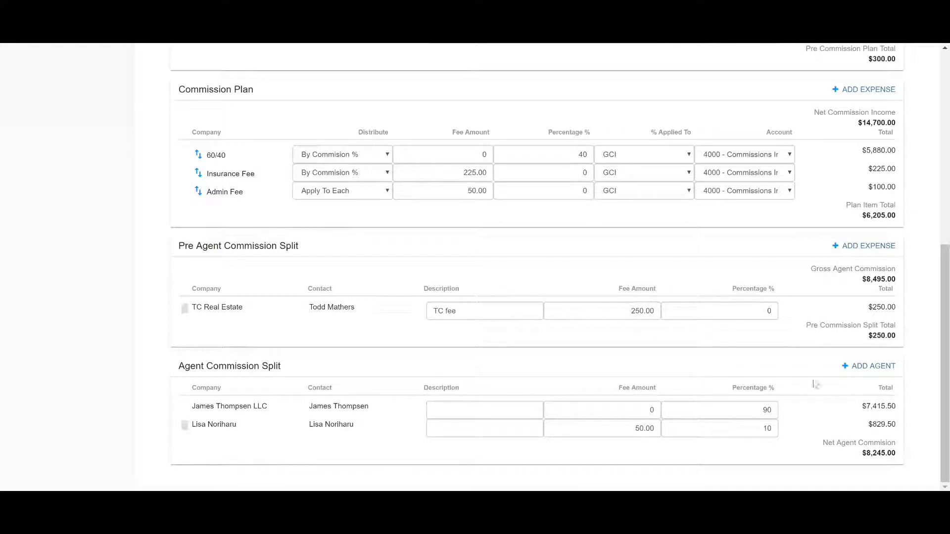
scroll(759, 349, "up", 3)
scroll(742, 352, "up", 2)
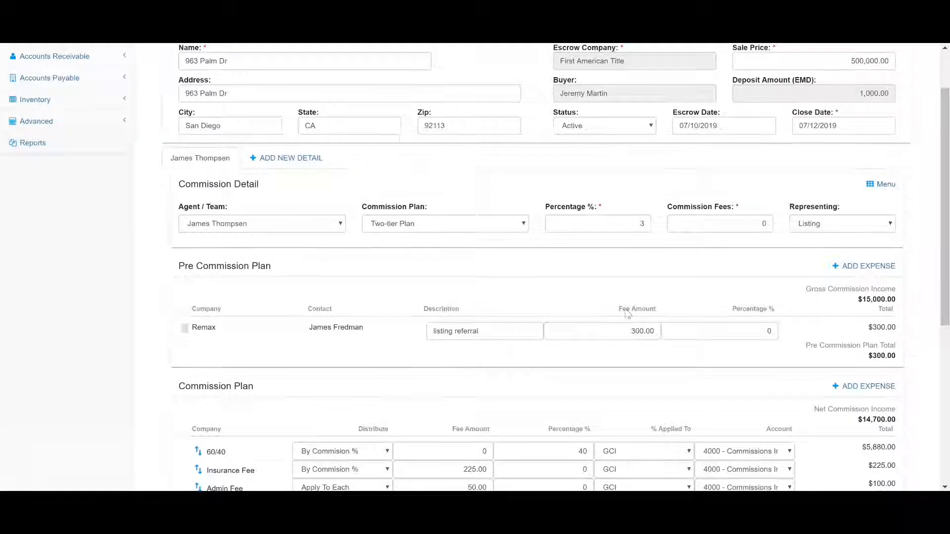
scroll(630, 309, "up", 2)
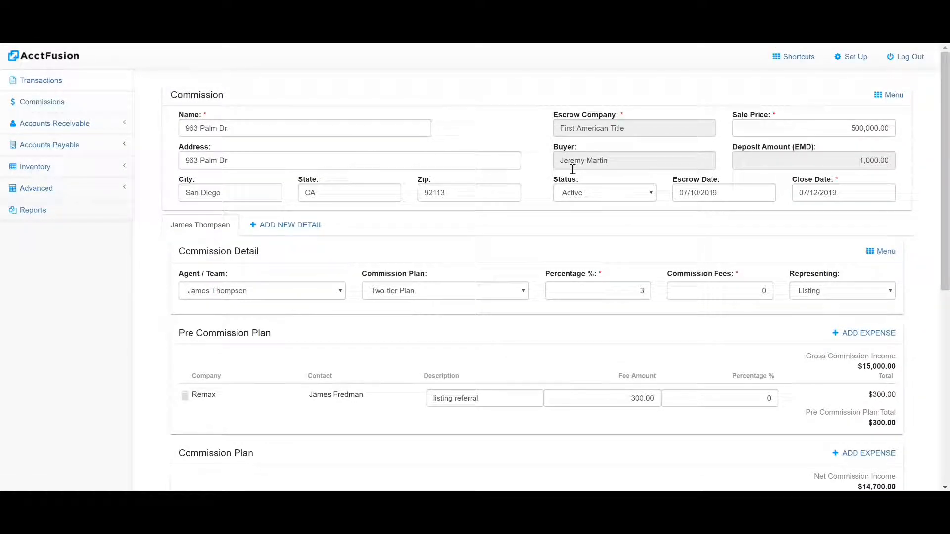
left_click(890, 96)
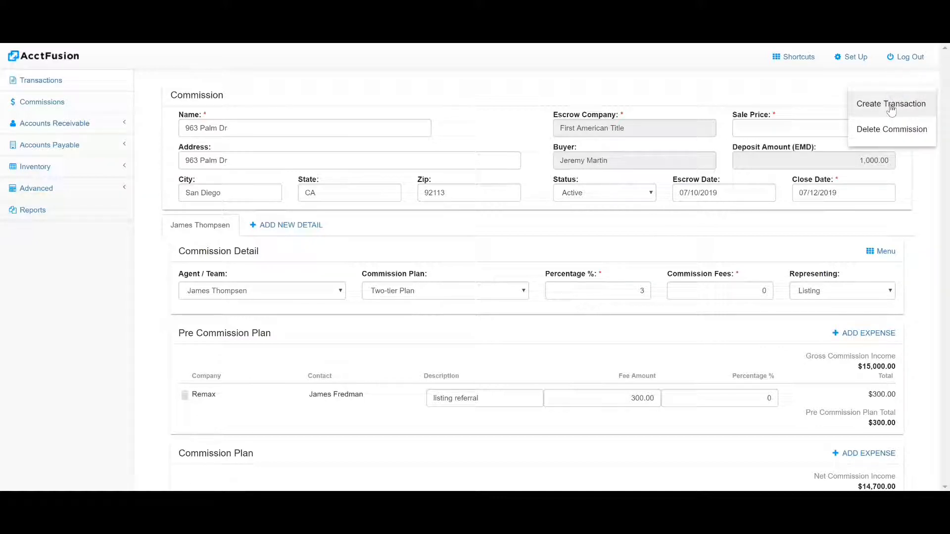
left_click(891, 105)
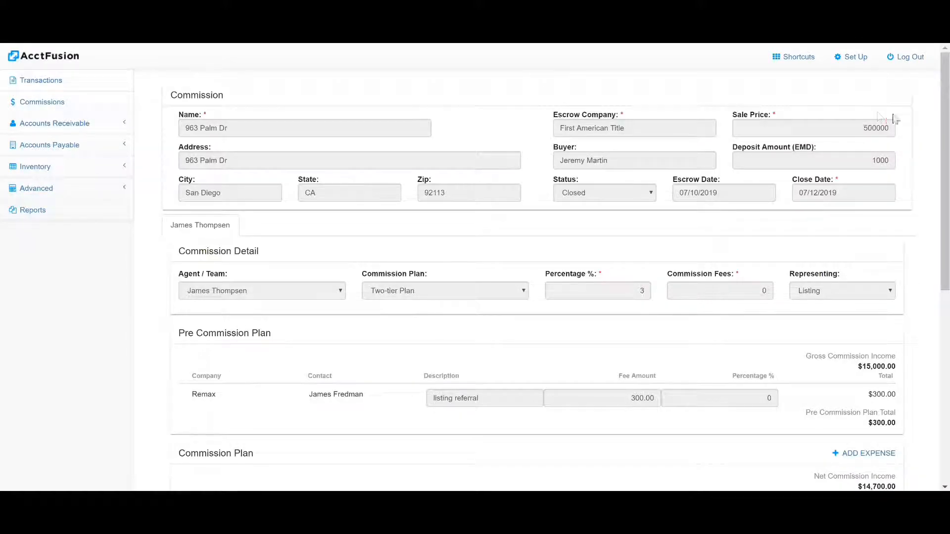